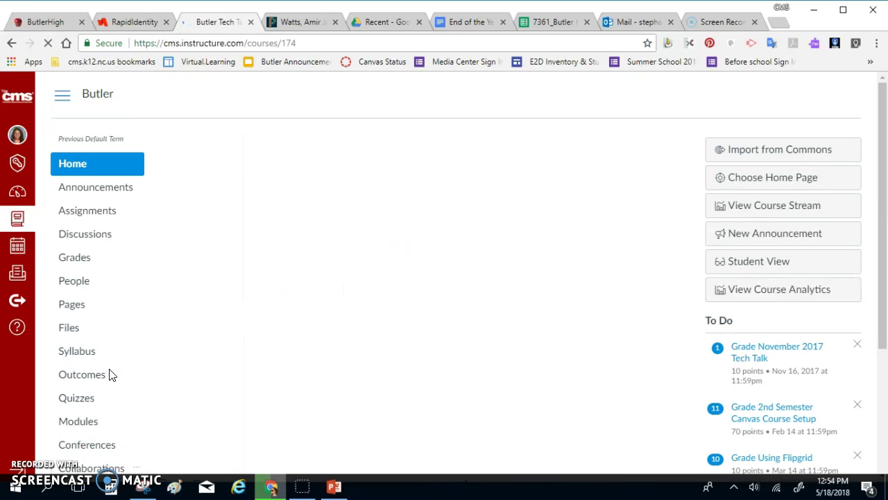
Open the content exports page from the settings of the Butler Tech Talk course
left_click(214, 264)
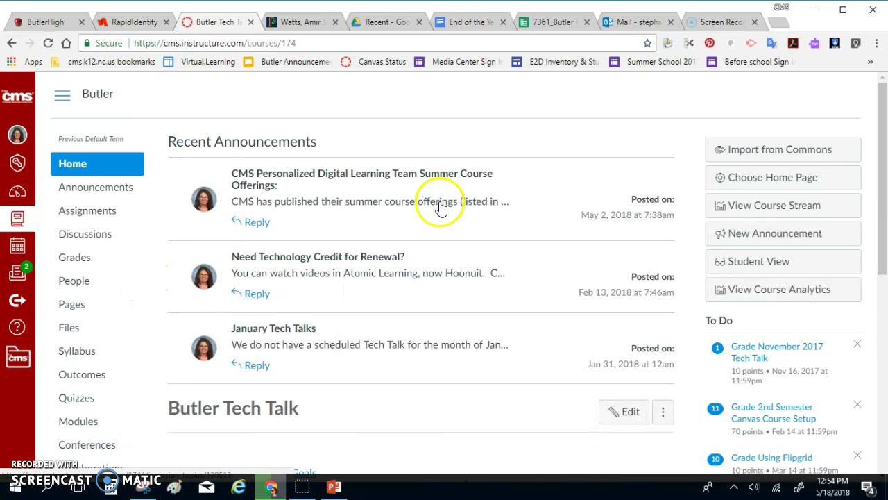
left_click_drag(876, 189, 884, 343)
left_click(76, 353)
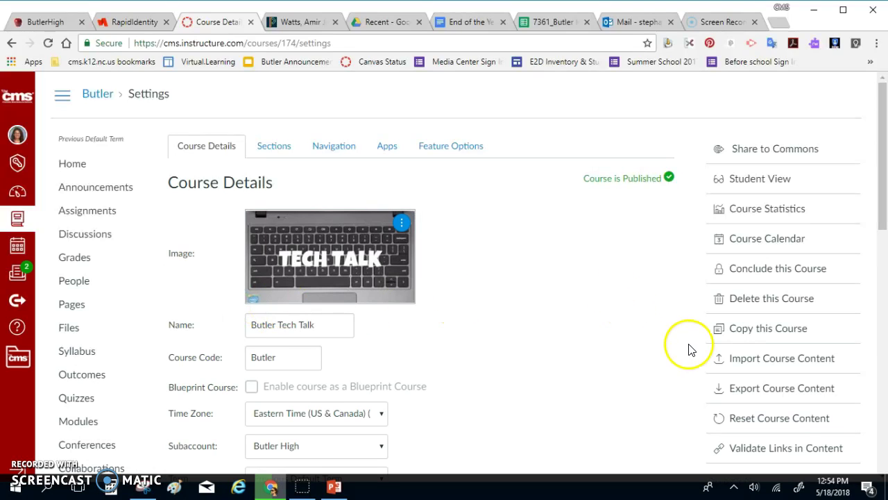
left_click(747, 392)
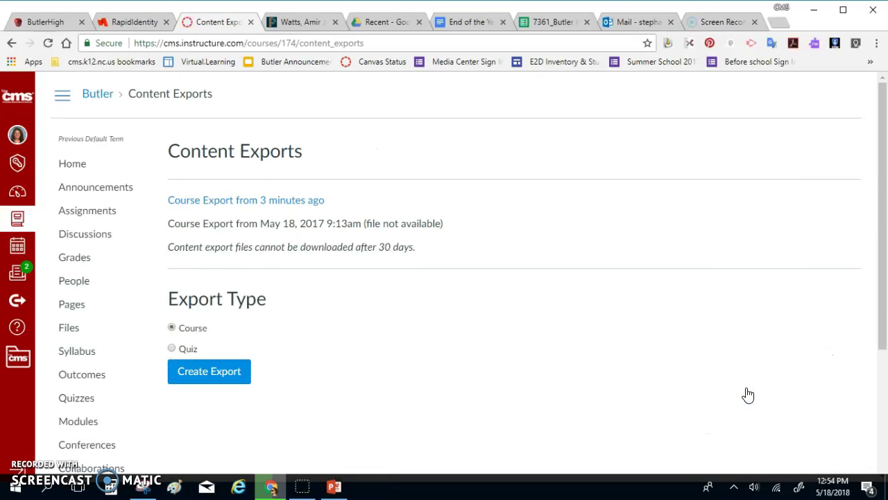
Create a content export of type Course and download the existing course export package made 3 minutes ago
mouse_move(882, 273)
left_mouse_down()
mouse_move(882, 358)
mouse_move(887, 284)
left_mouse_up()
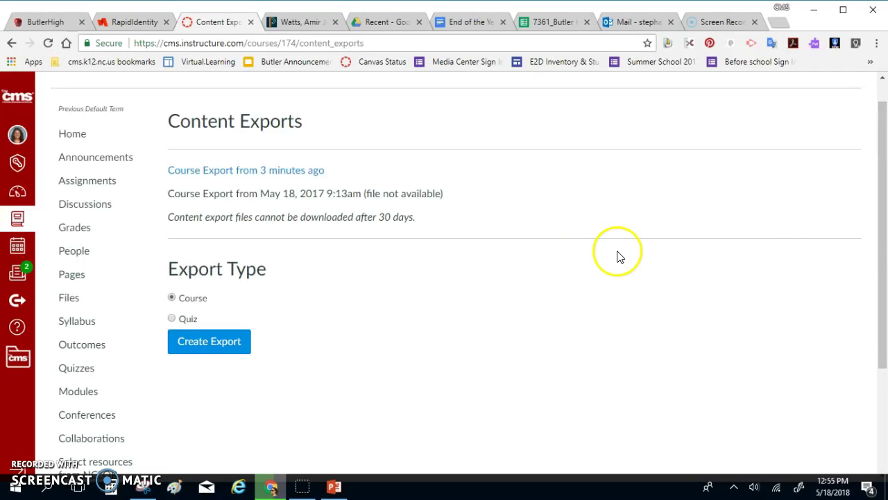
left_click(212, 343)
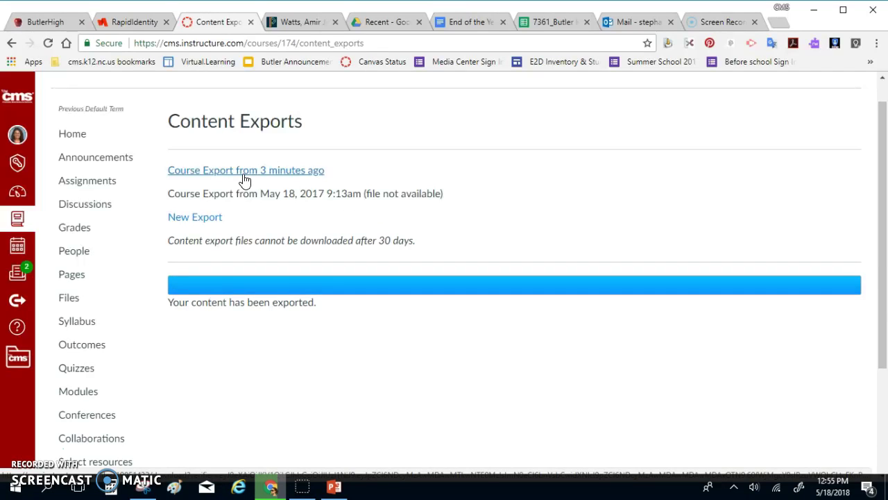
left_click(244, 171)
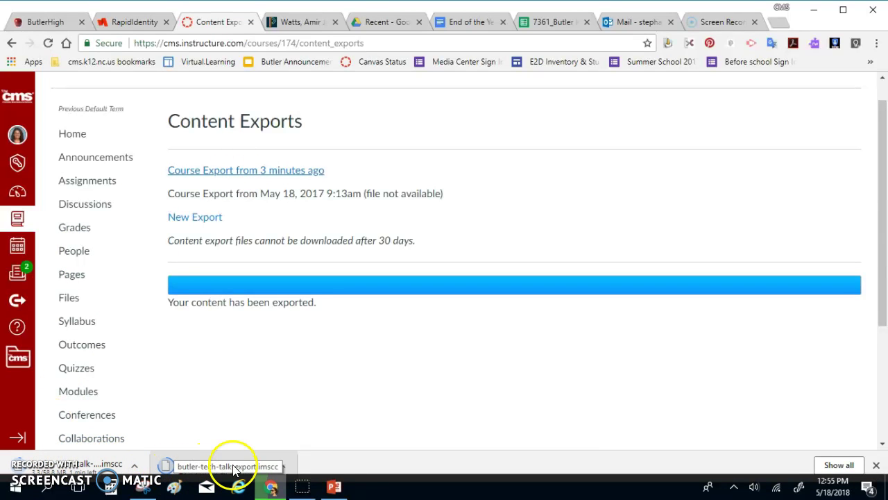
left_click_drag(886, 306, 884, 337)
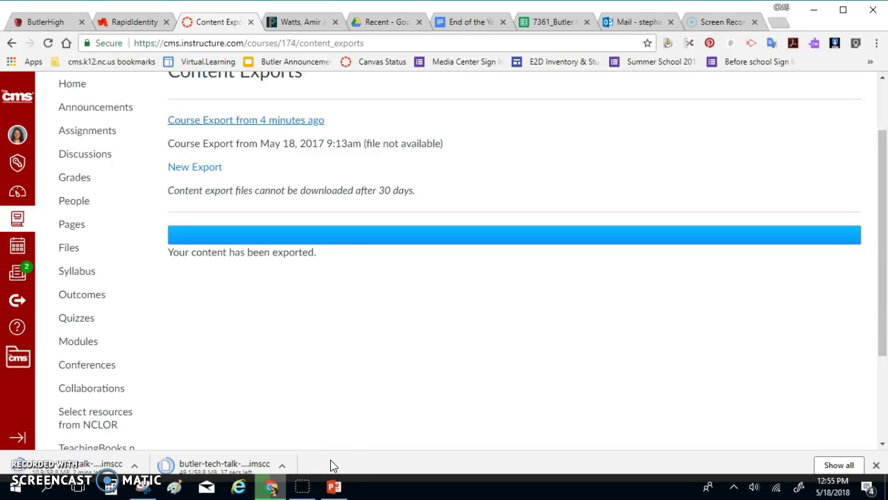
left_click(221, 461)
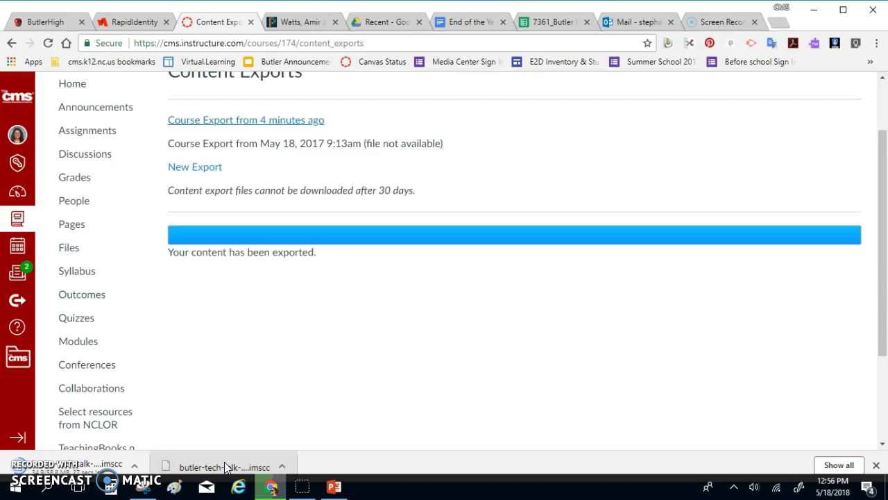
Go to importing course content from the course settings and set the content type to Canvas Course Export Package
scroll(458, 264, "down", 3)
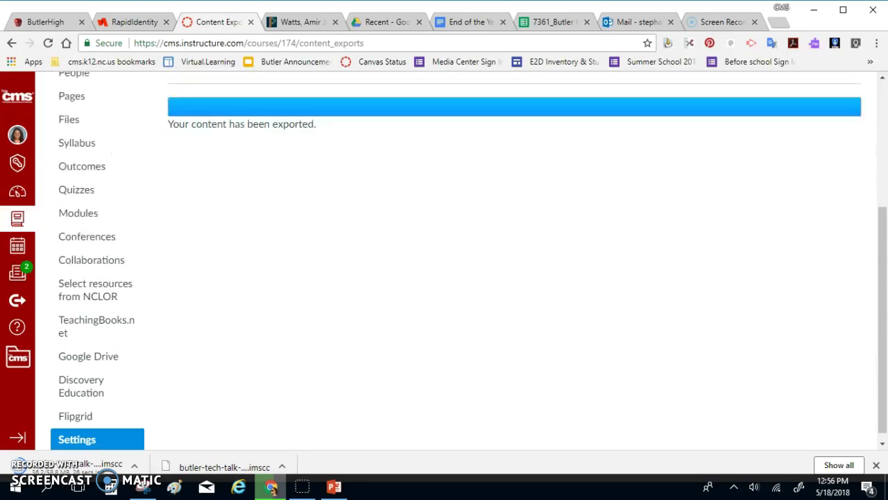
left_click(76, 429)
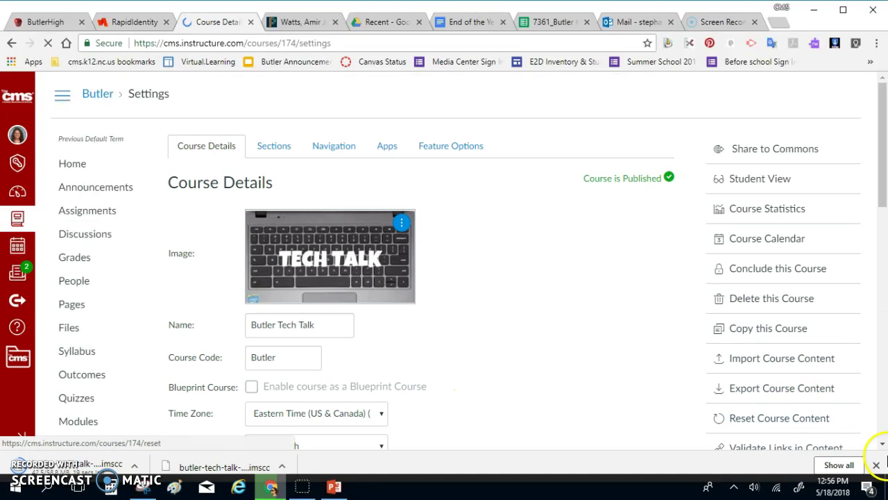
left_click(792, 359)
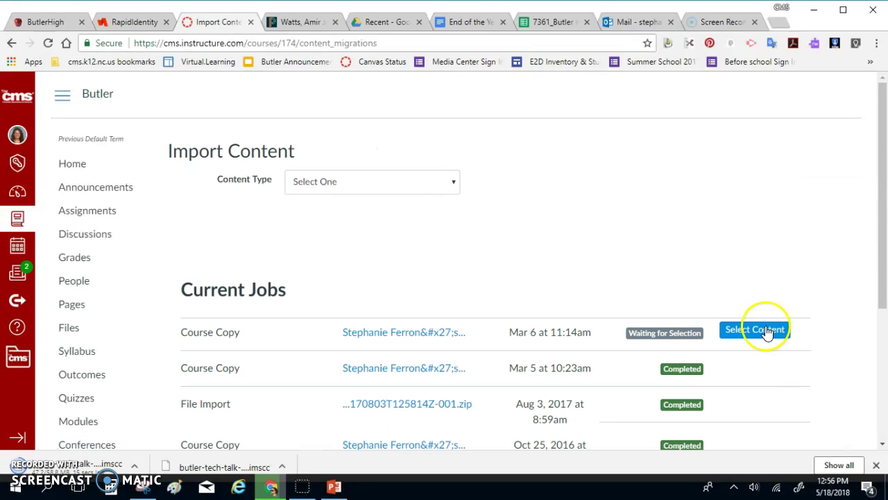
left_click(408, 186)
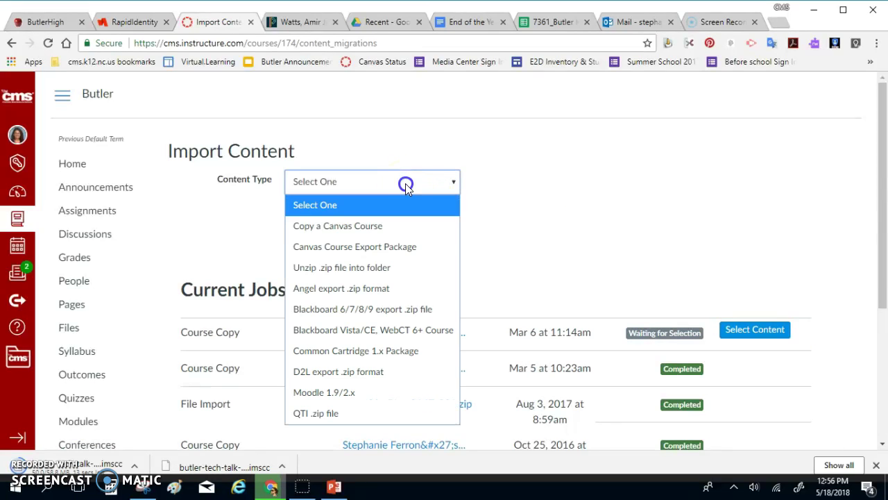
left_click(406, 243)
Choose butler-tech-talk-export.imscc from the Downloads folder as the import source
left_click(312, 222)
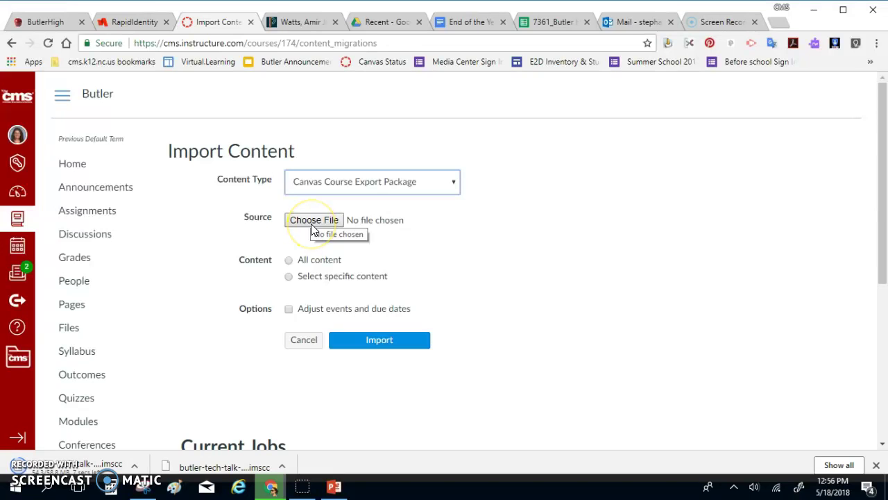
left_click(312, 221)
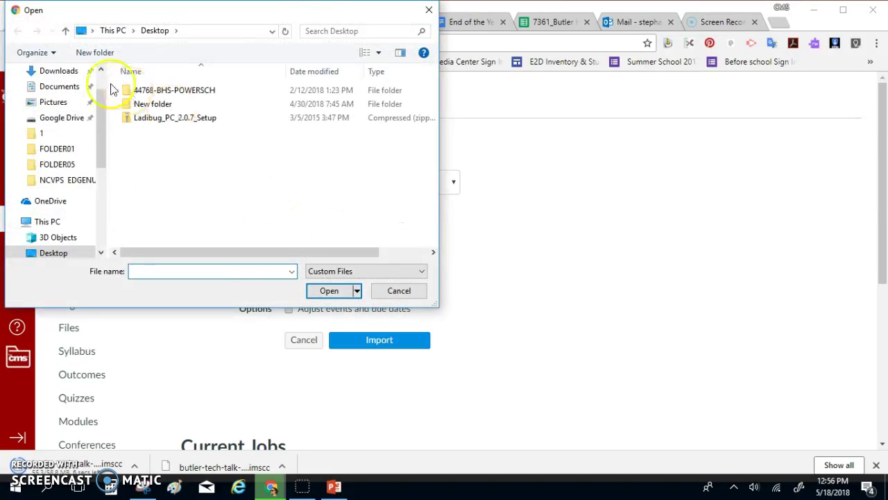
left_click(83, 72)
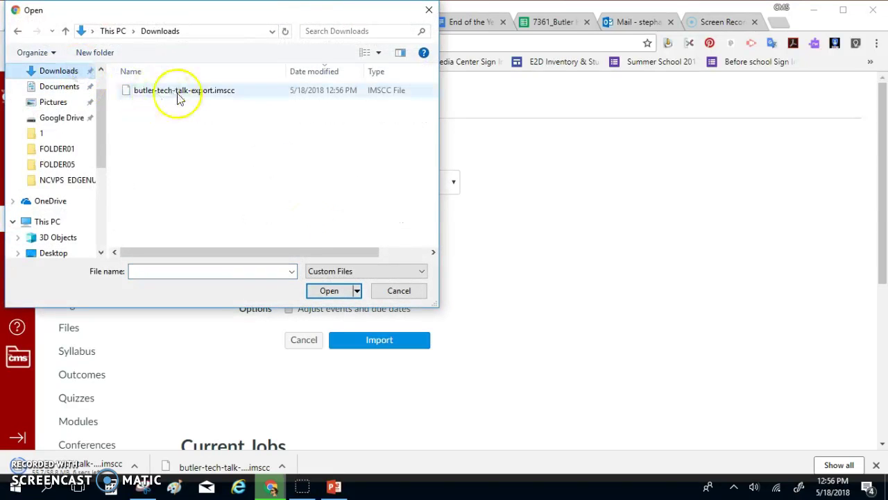
left_click(179, 95)
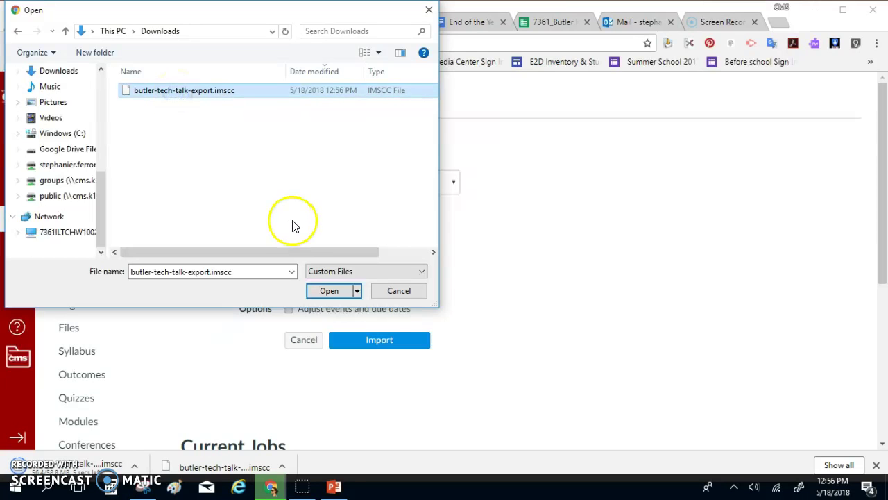
left_click(324, 290)
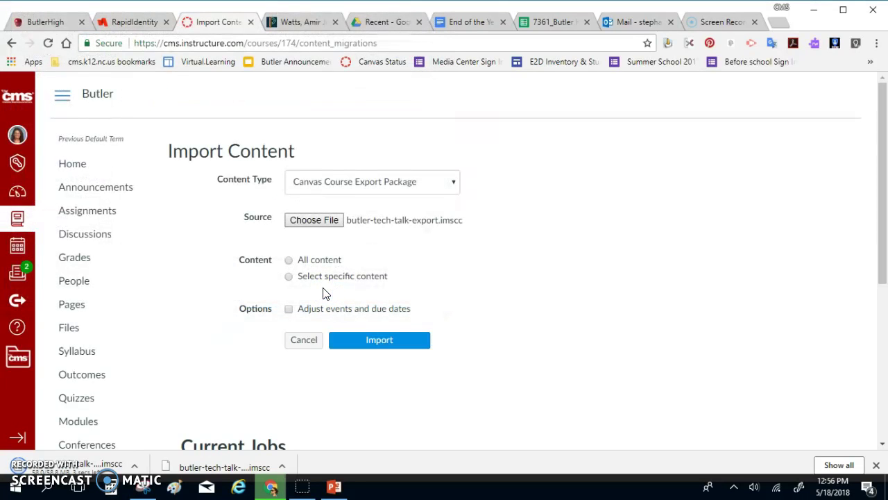
Set the import to select specific content and adjust events and due dates by removing dates
left_click(288, 277)
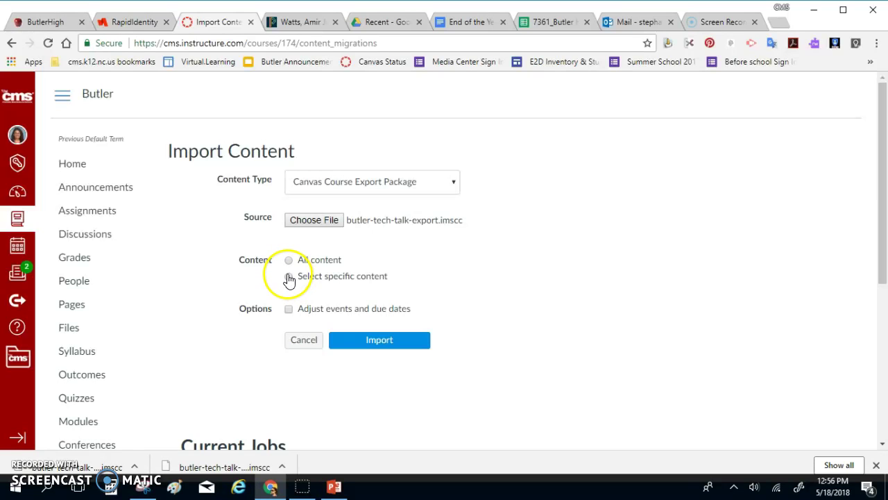
left_click(289, 276)
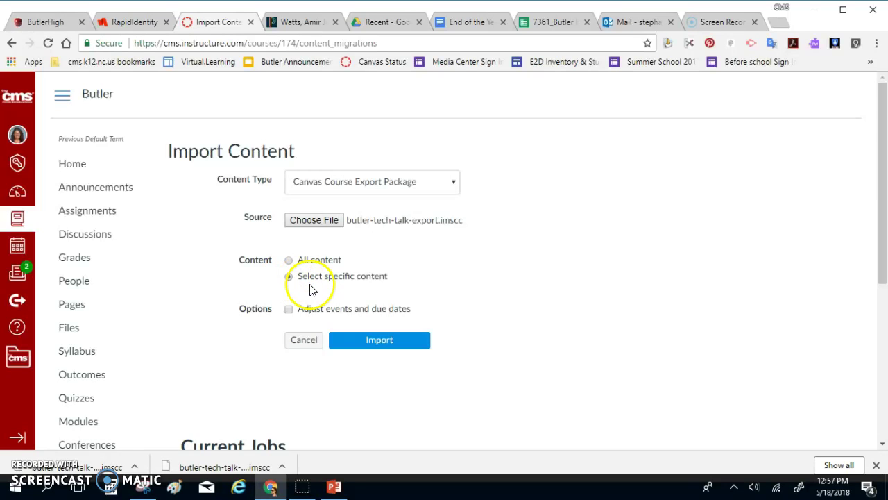
scroll(311, 291, "down", 2)
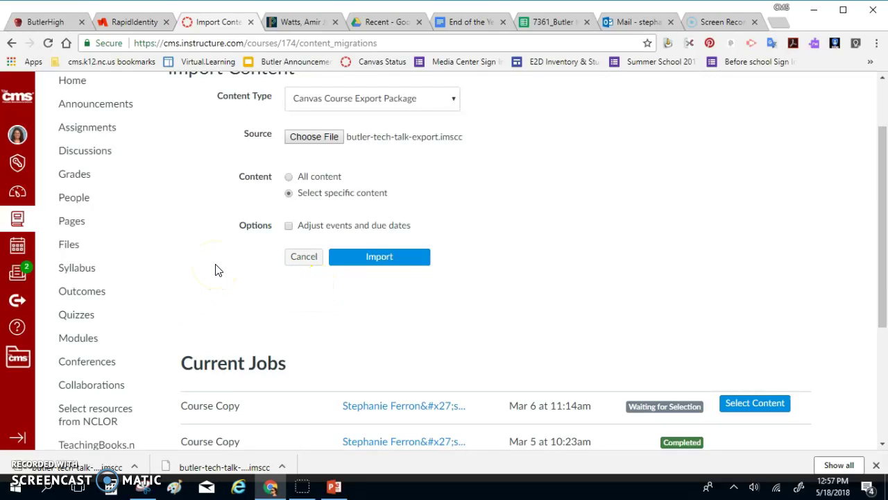
left_click(288, 226)
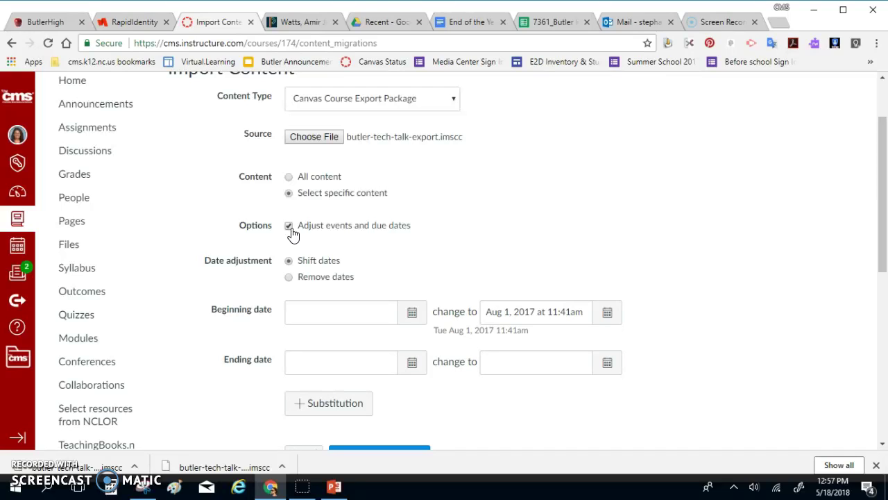
left_click(289, 278)
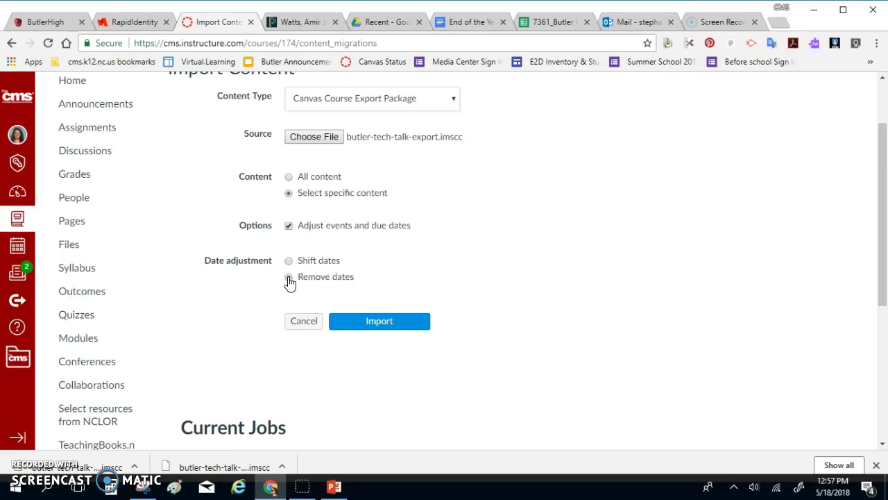
Mark the Foundations of US Government and US Constitution modules in the content selection of the Mar 6 course copy job
scroll(290, 282, "down", 2)
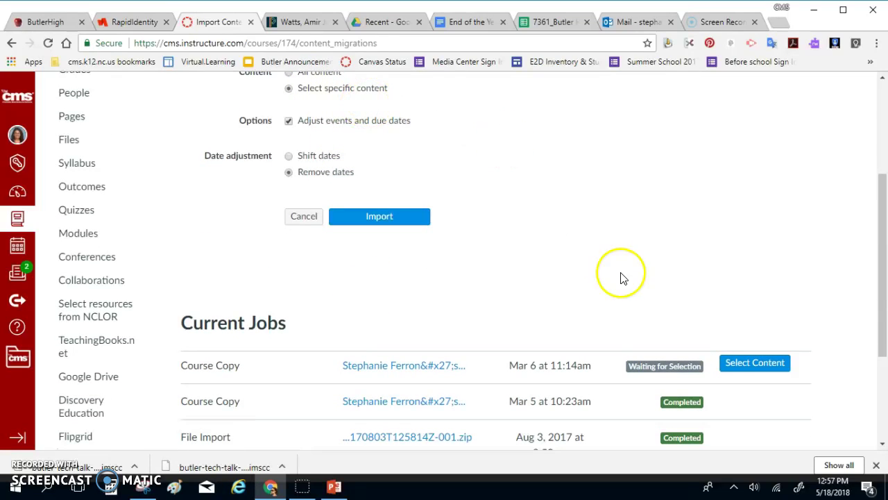
left_click(747, 364)
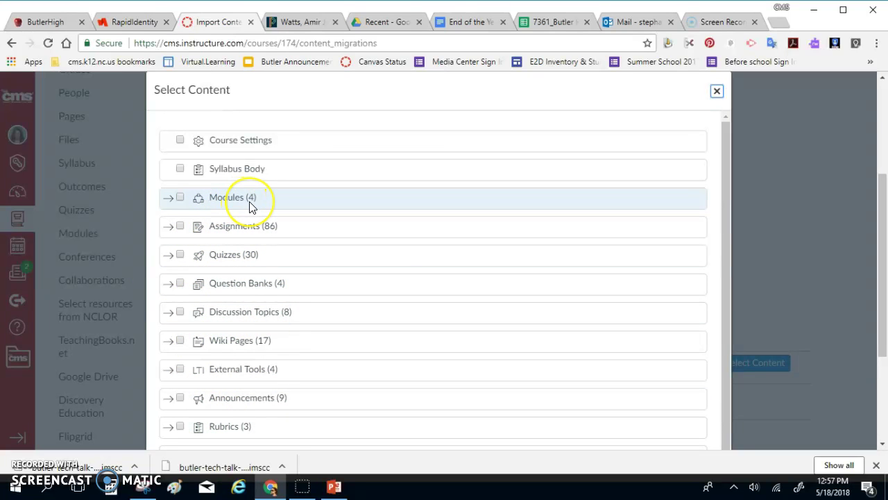
left_click(171, 198)
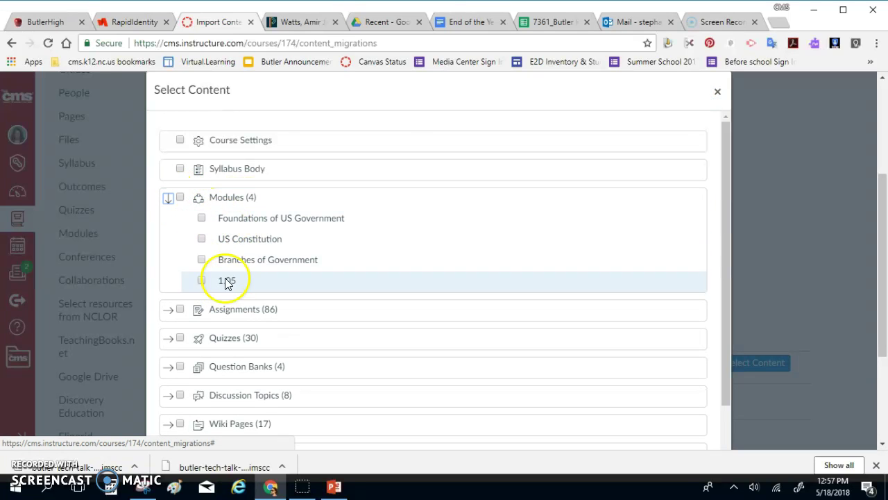
left_click(202, 218)
left_click(202, 238)
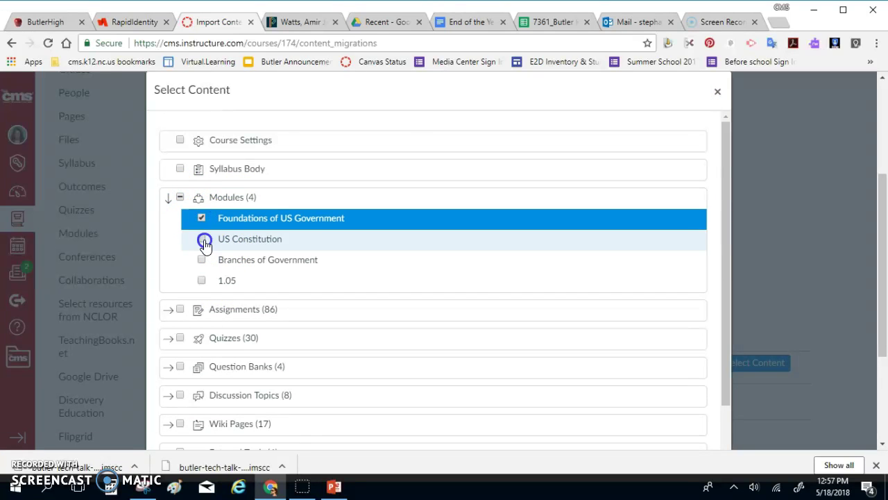
Mark all quizzes for import, look through the expanded quiz list and remaining categories, and close the content selection without applying it
left_click(180, 340)
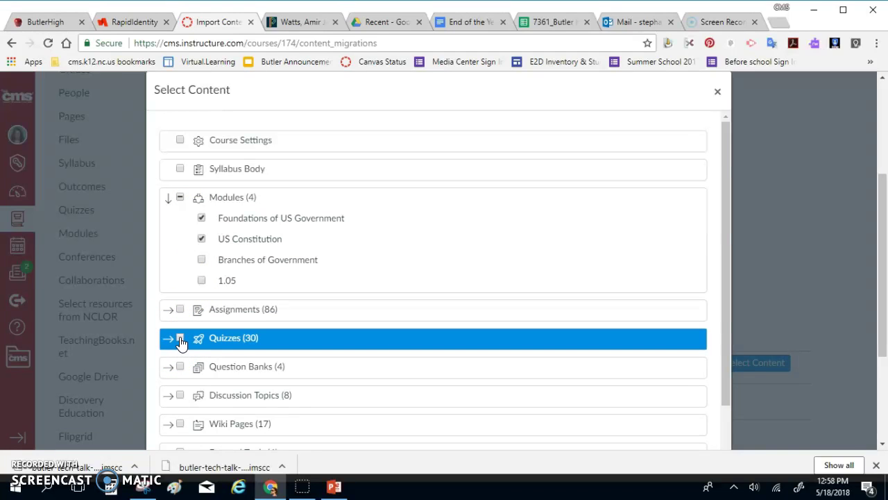
left_click(169, 339)
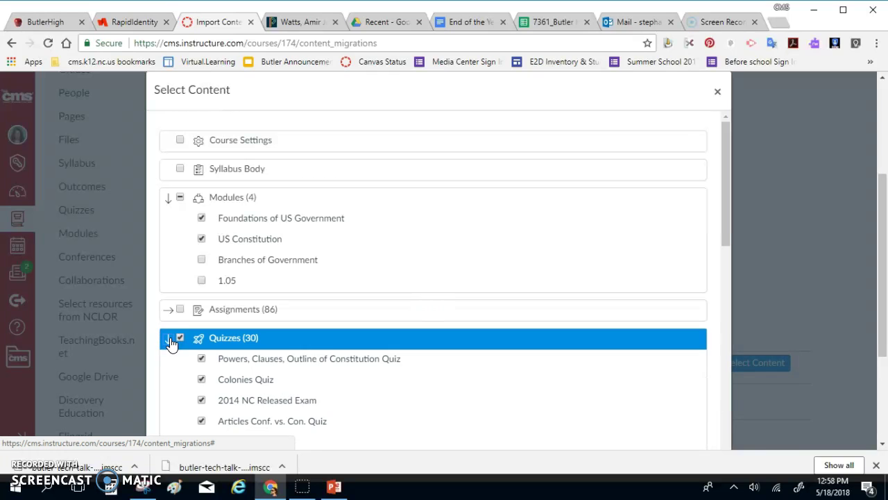
scroll(172, 344, "down", 7)
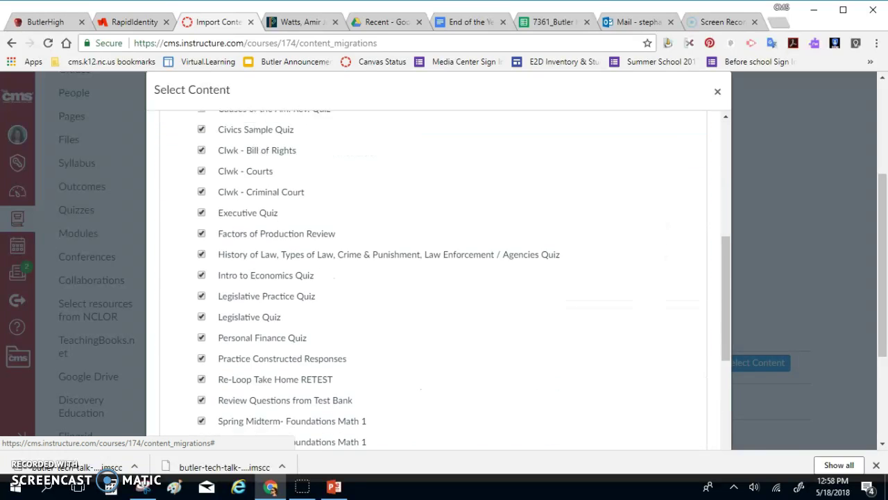
scroll(437, 277, "down", 8)
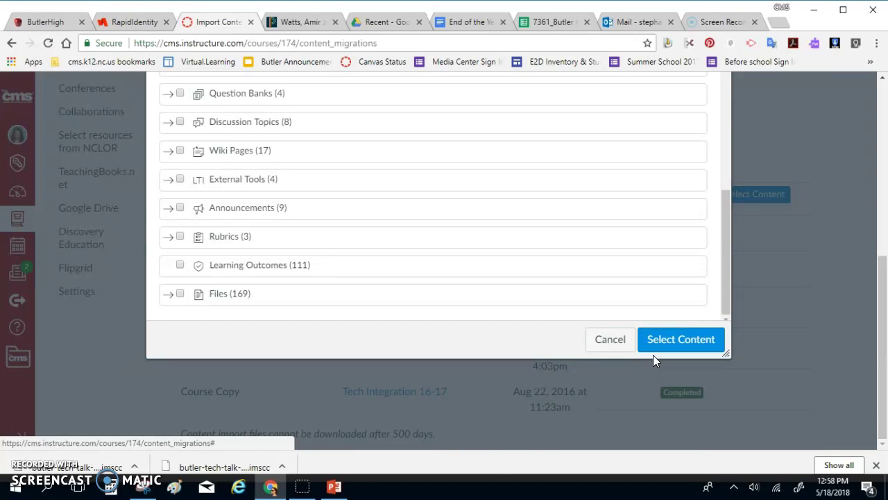
scroll(702, 252, "up", 10)
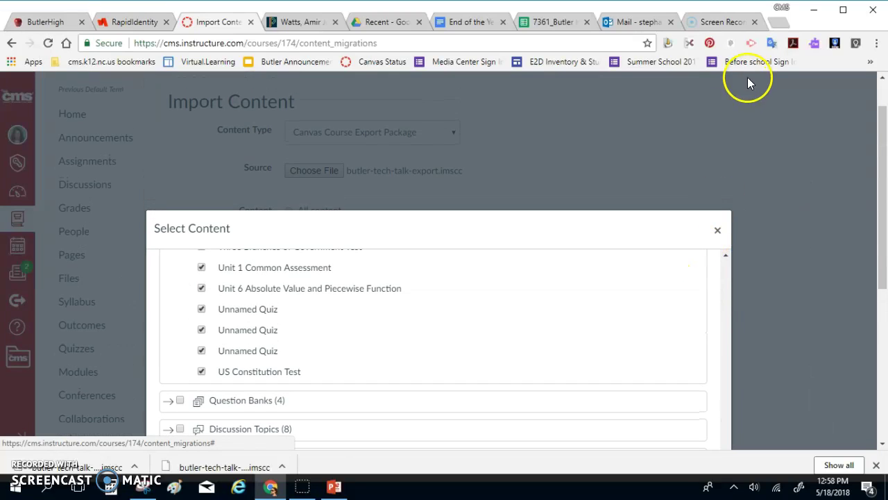
left_click(717, 232)
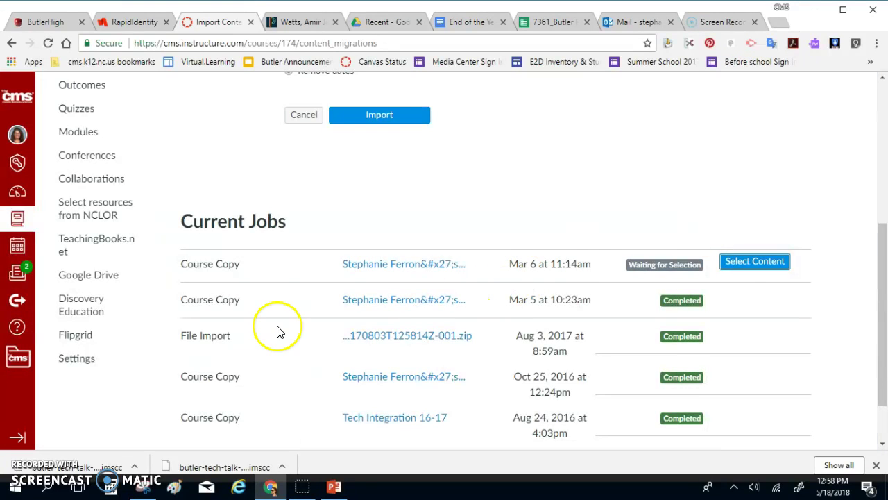
scroll(663, 309, "down", 1)
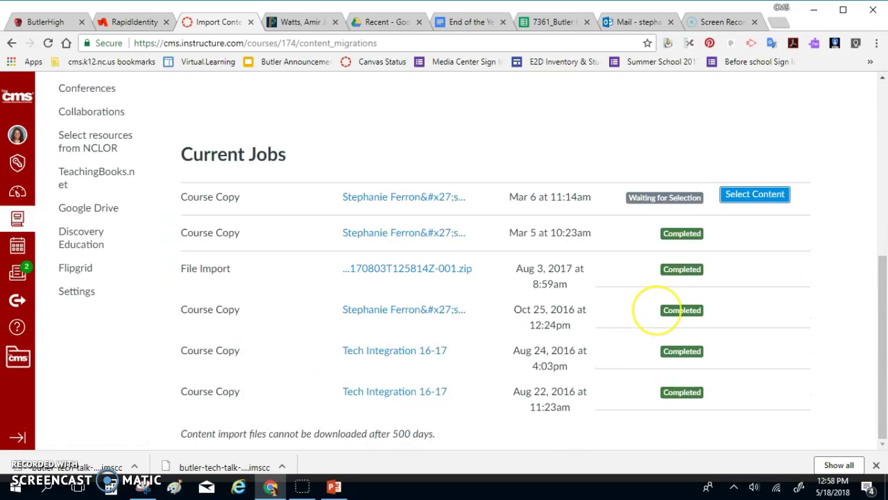
scroll(663, 308, "up", 2)
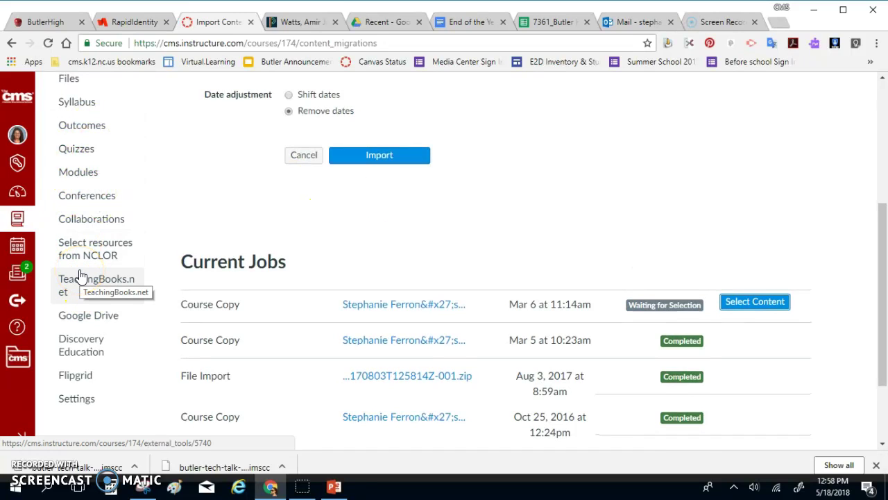
scroll(80, 276, "up", 2)
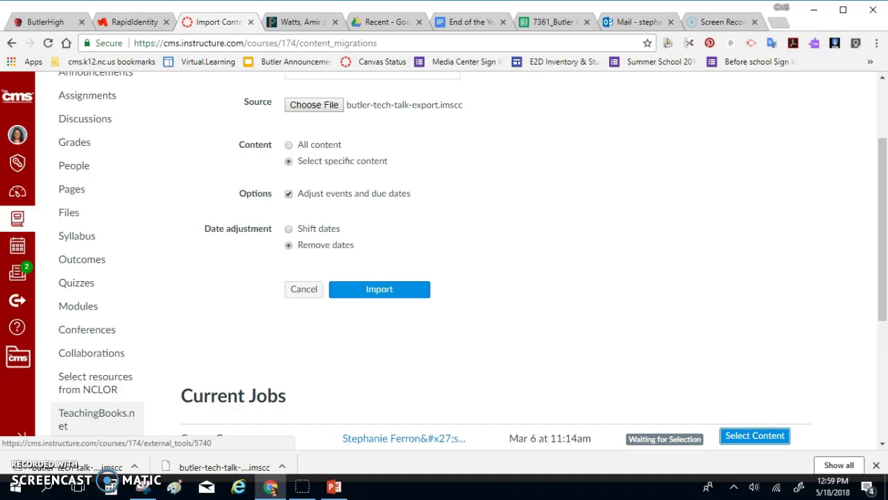
left_click(27, 444)
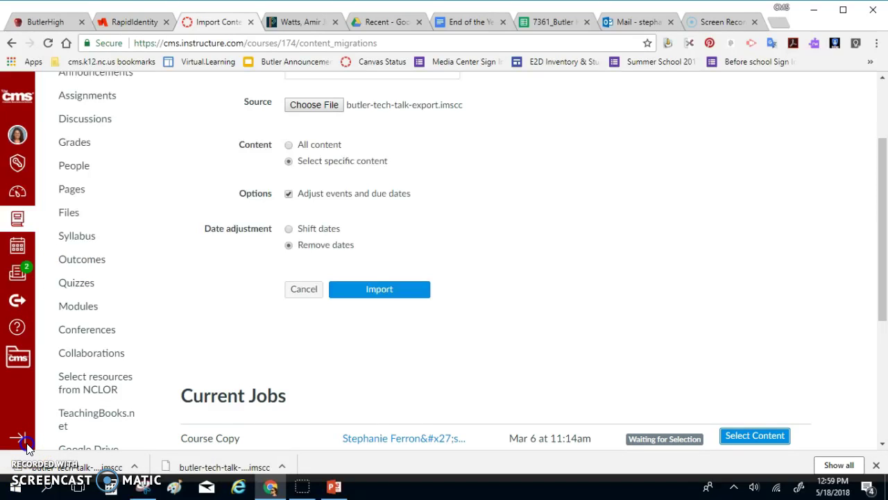